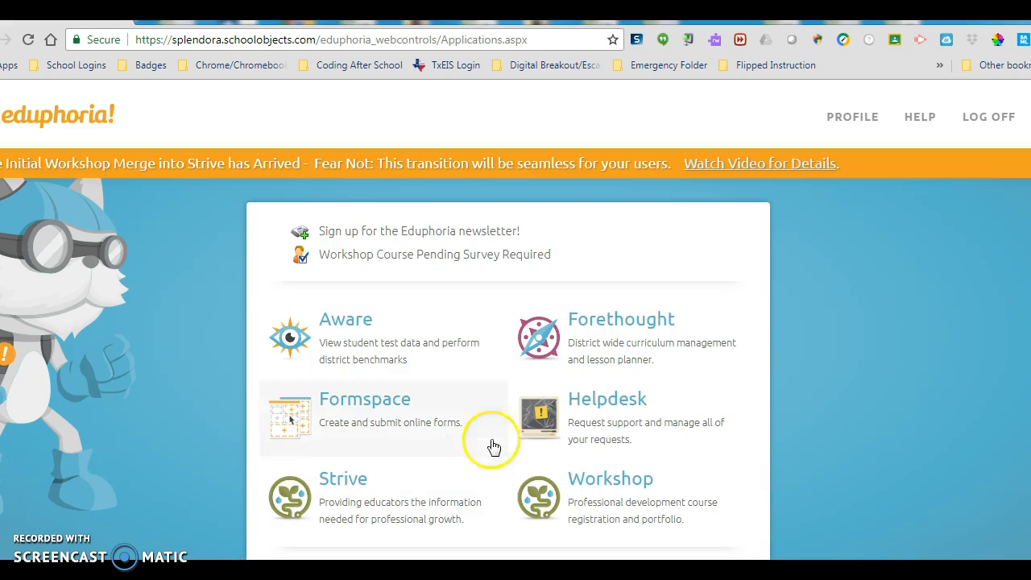
- Open the Forethought lesson planner and bring up the settings for managing its schedules
{"action": "left_click", "coordinate": [634, 325]}
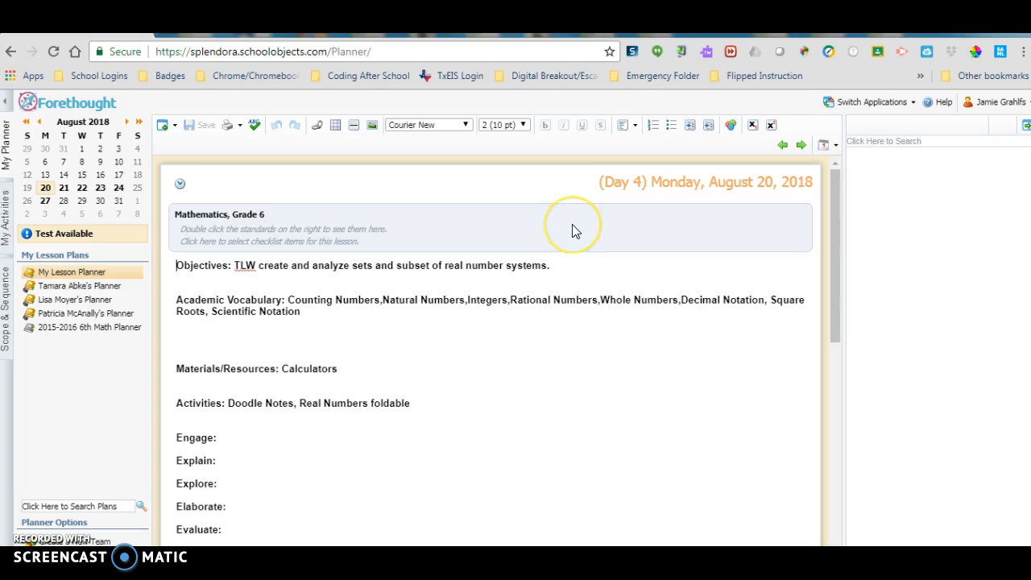
{"action": "left_click", "coordinate": [545, 231]}
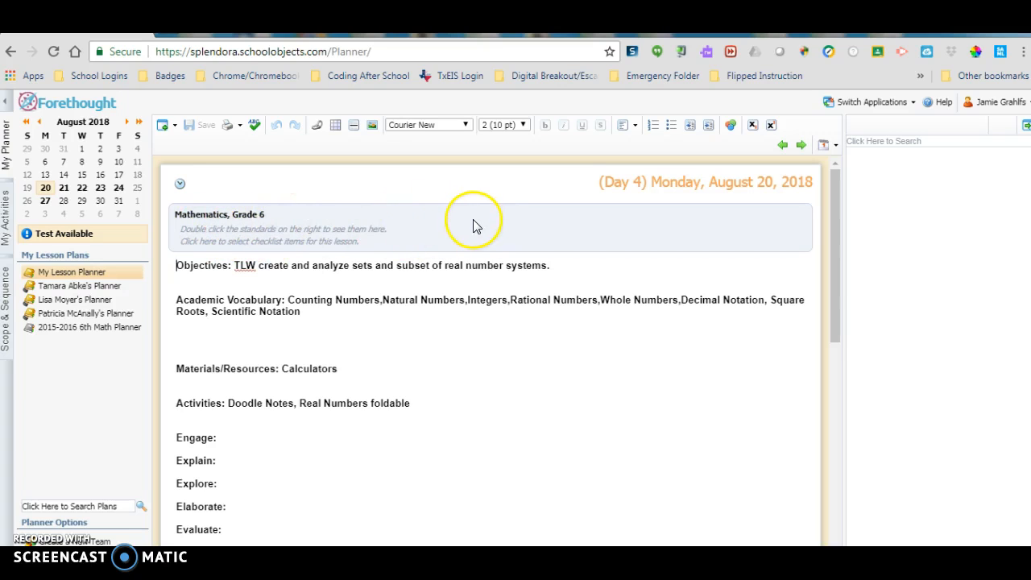
{"action": "left_click", "coordinate": [522, 226]}
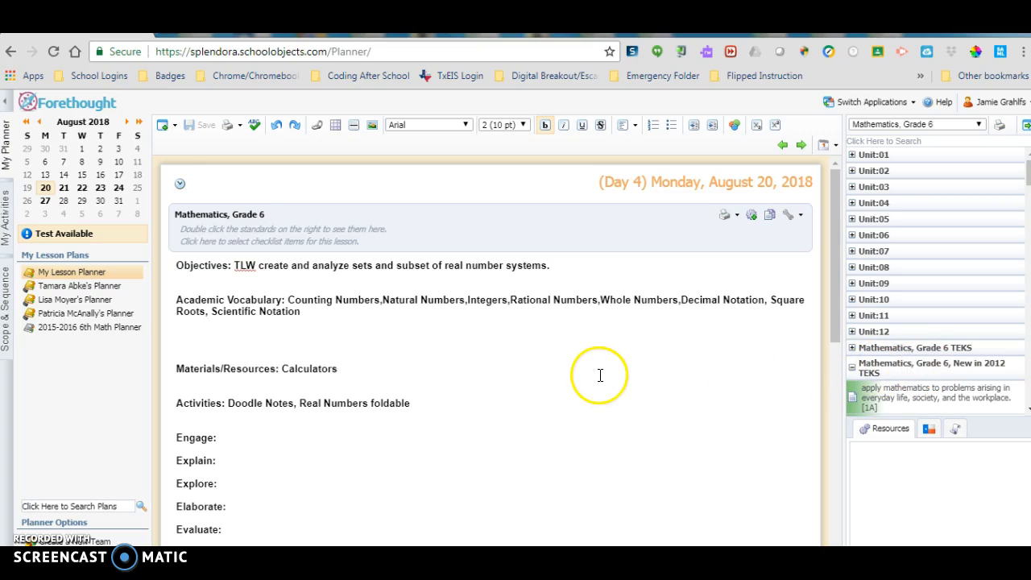
{"action": "scroll", "coordinate": [403, 417], "scroll_direction": "down", "scroll_amount": 2}
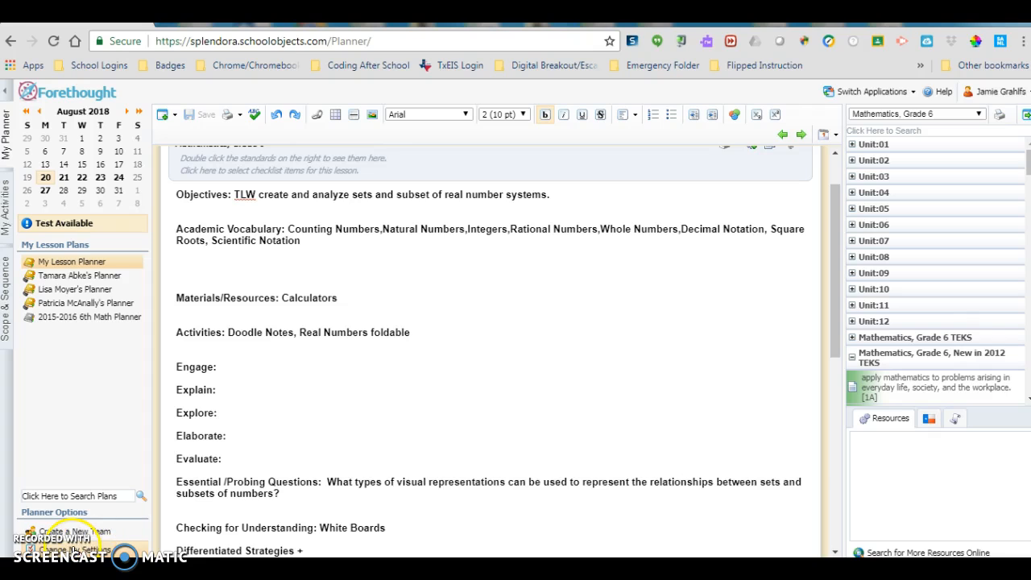
{"action": "left_click", "coordinate": [72, 547]}
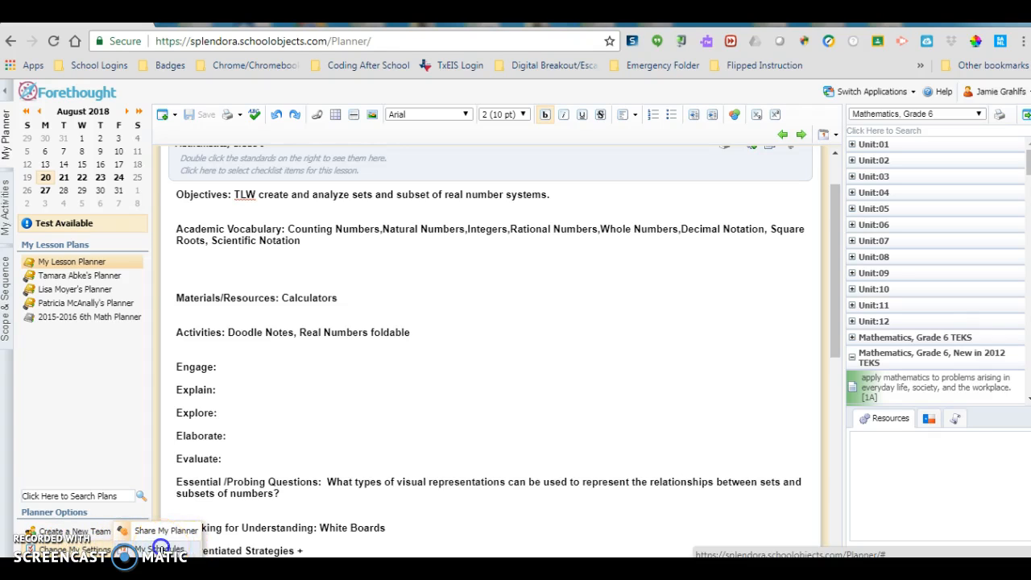
{"action": "left_click", "coordinate": [161, 548]}
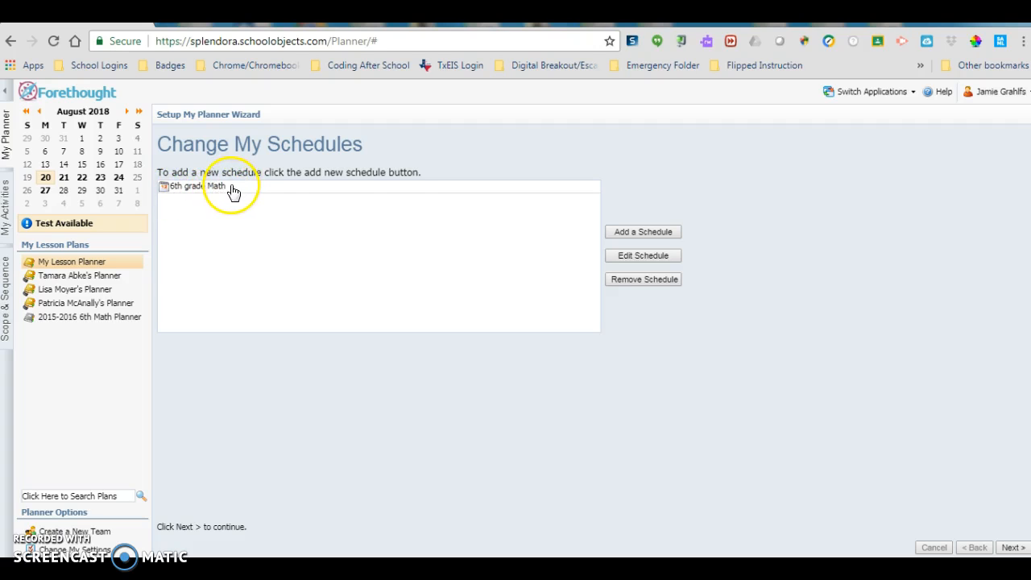
- Add a new schedule, titling it with the teacher's first name followed by "Schedule"
{"action": "left_click", "coordinate": [644, 232]}
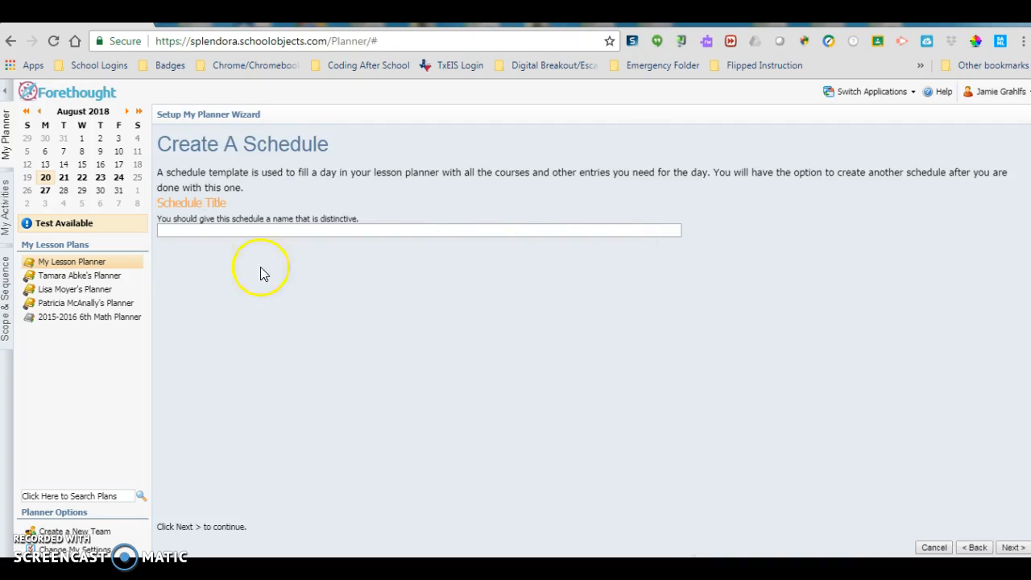
{"action": "left_click", "coordinate": [195, 231]}
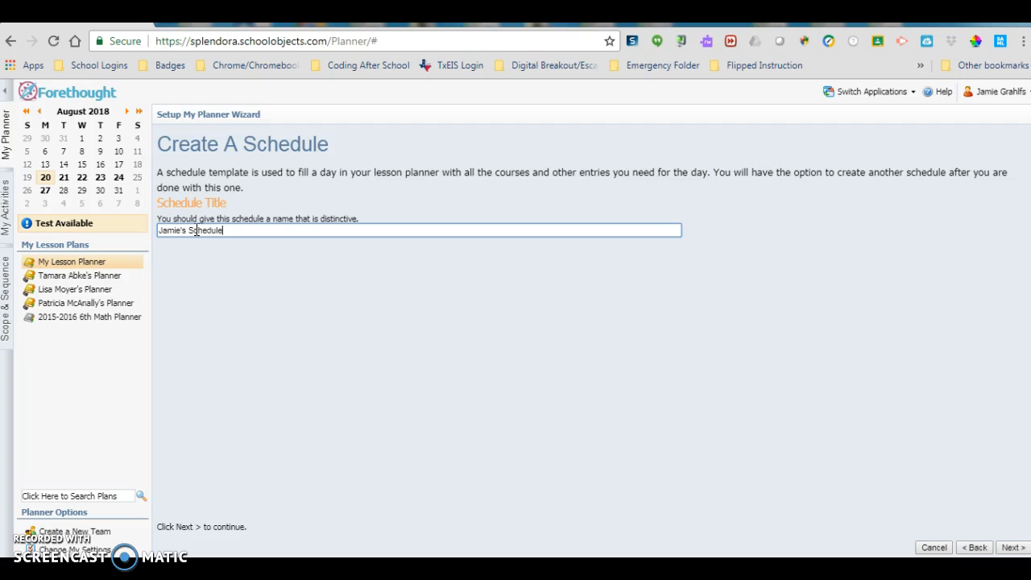
{"action": "left_click", "coordinate": [1013, 548]}
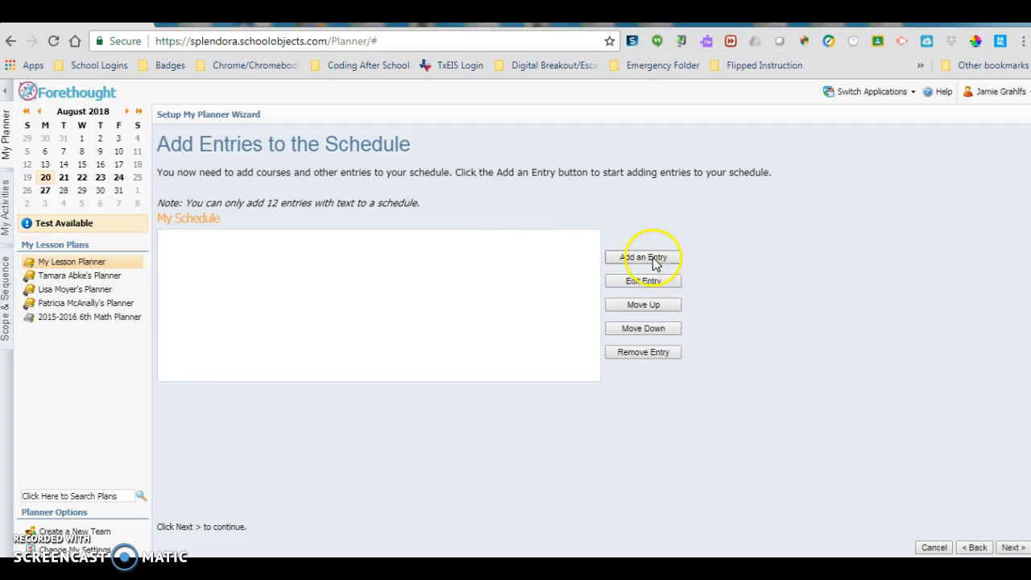
- Add a course with learning standards to the schedule, choosing Mathematics, Grade 7 from the Middle School Mathematics courses
{"action": "left_click", "coordinate": [632, 258]}
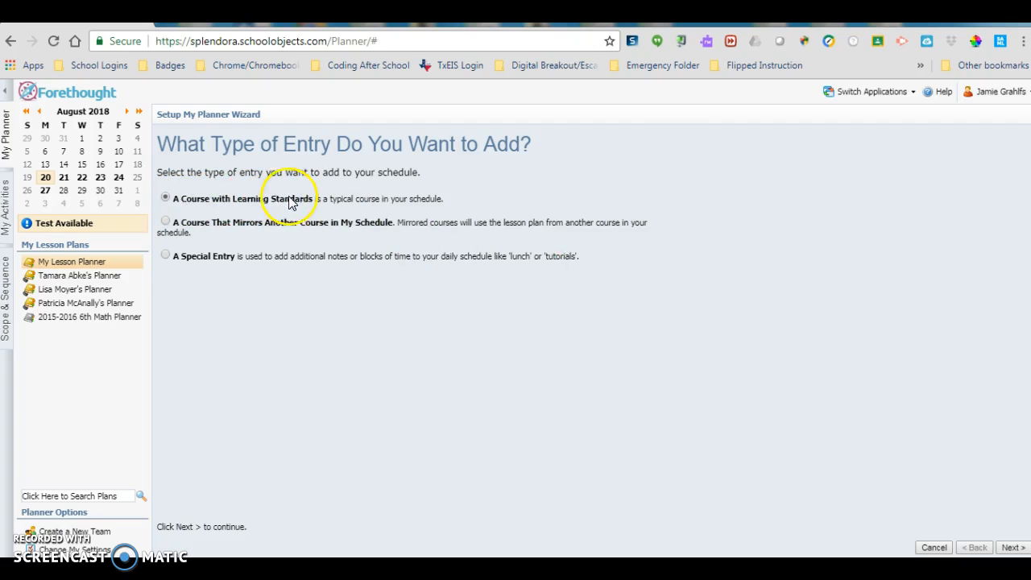
{"action": "left_click", "coordinate": [1014, 548]}
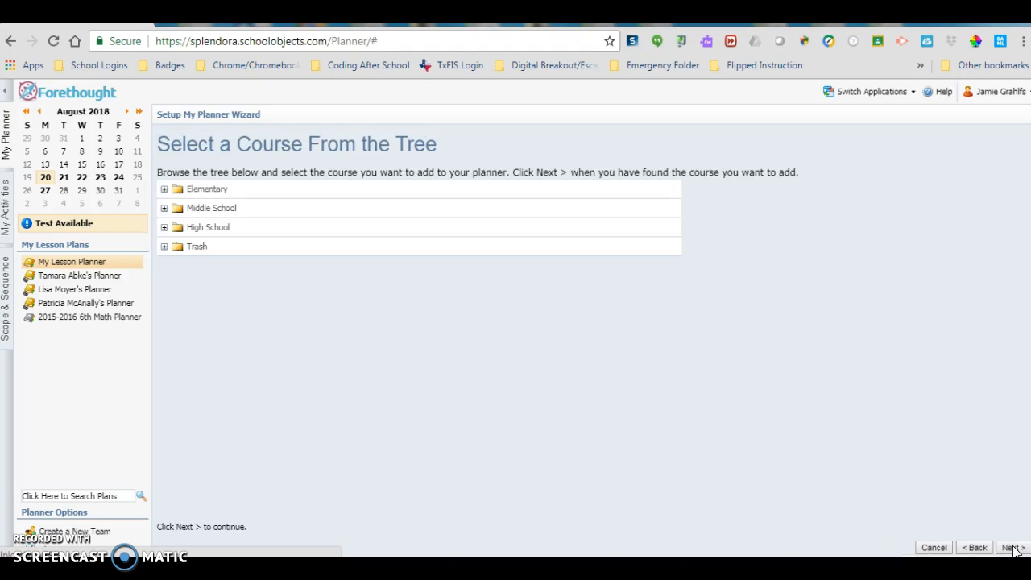
{"action": "left_click", "coordinate": [164, 209]}
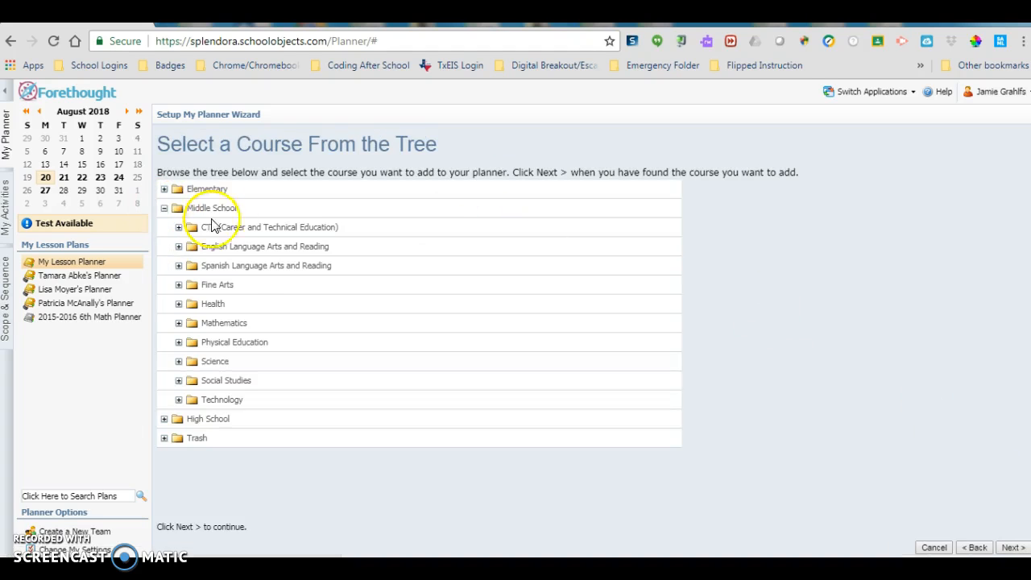
{"action": "left_click", "coordinate": [179, 323]}
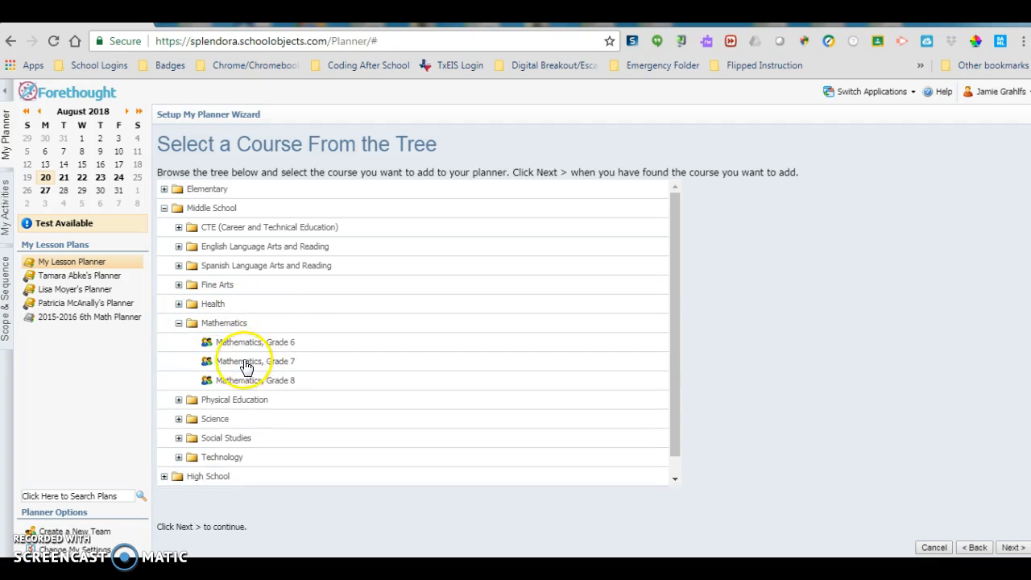
{"action": "left_click", "coordinate": [224, 369]}
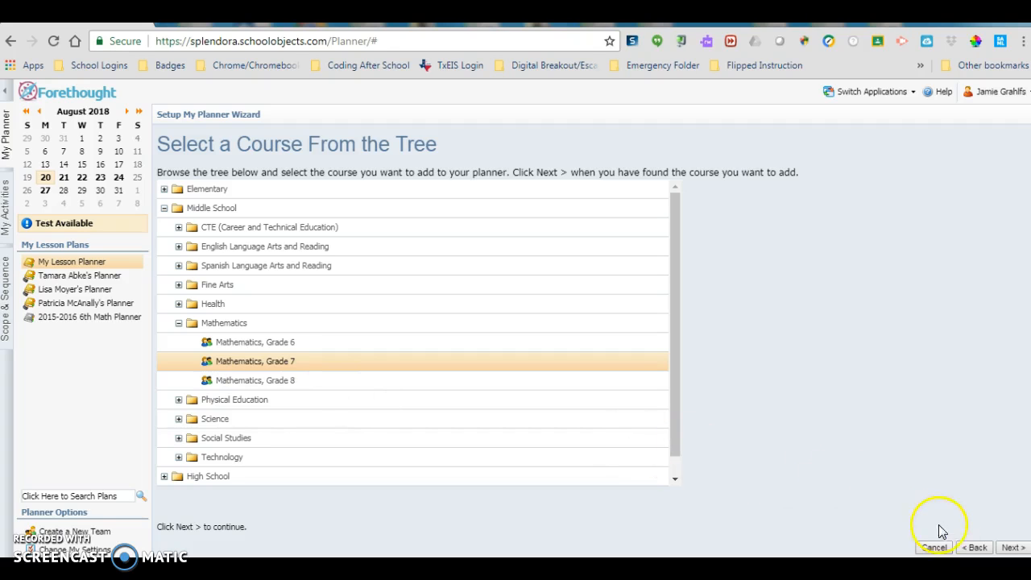
{"action": "left_click", "coordinate": [1011, 548]}
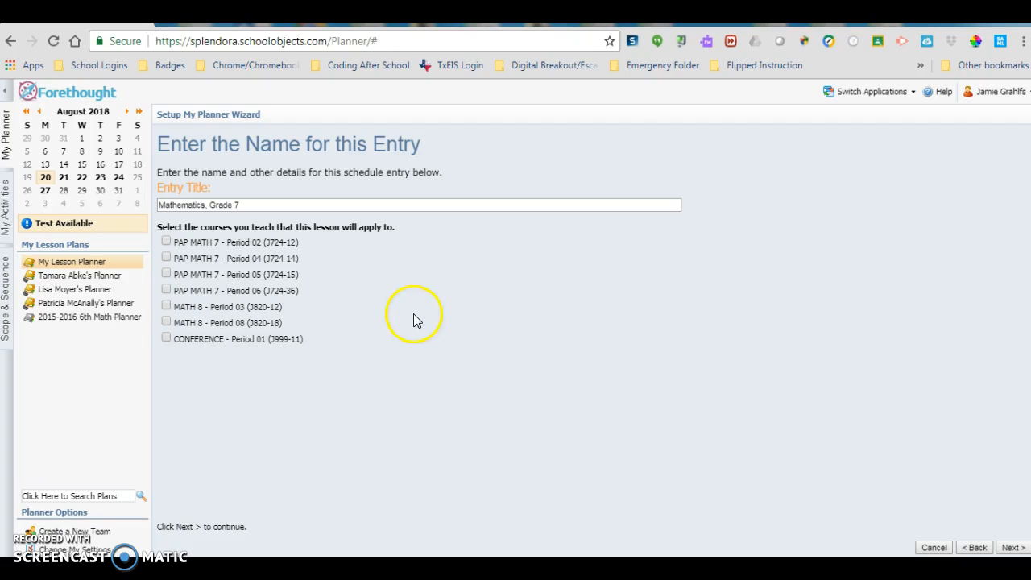
- Apply the Mathematics, Grade 7 entry to the PAP MATH 7 classes in Periods 02, 04, 05 and 06
{"action": "left_click", "coordinate": [166, 242]}
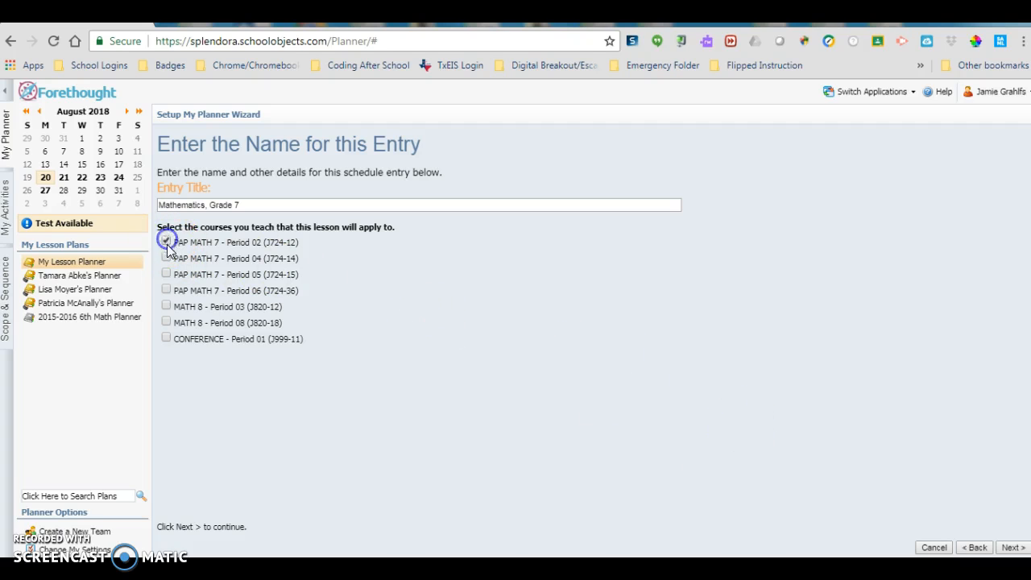
{"action": "left_click", "coordinate": [166, 274]}
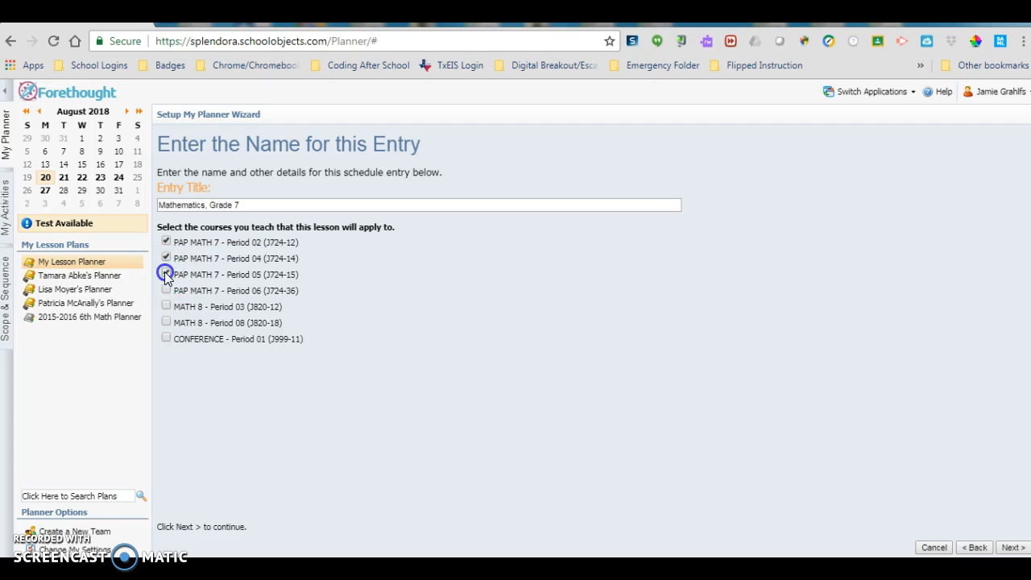
{"action": "left_click", "coordinate": [166, 291]}
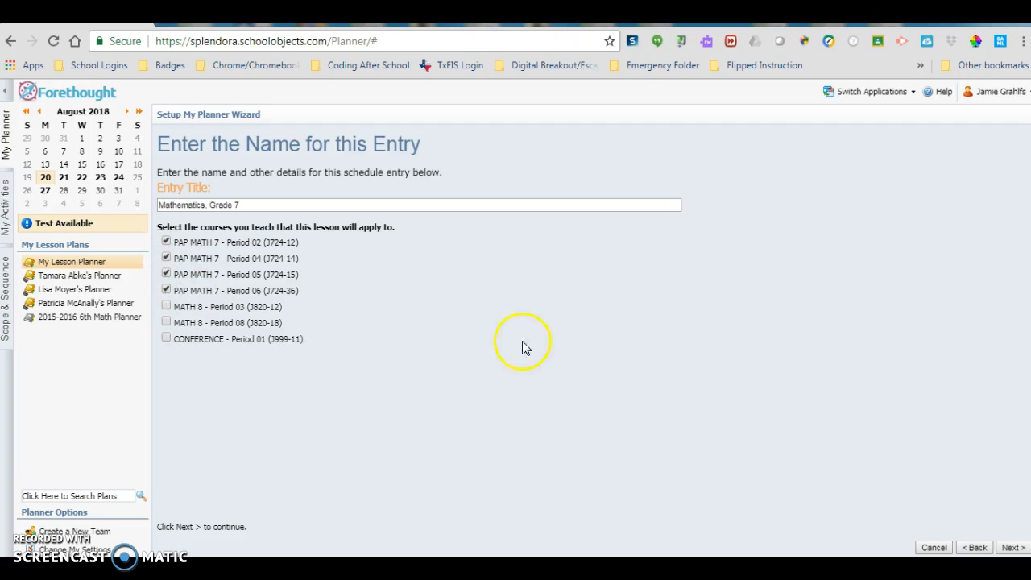
{"action": "left_click", "coordinate": [1013, 548]}
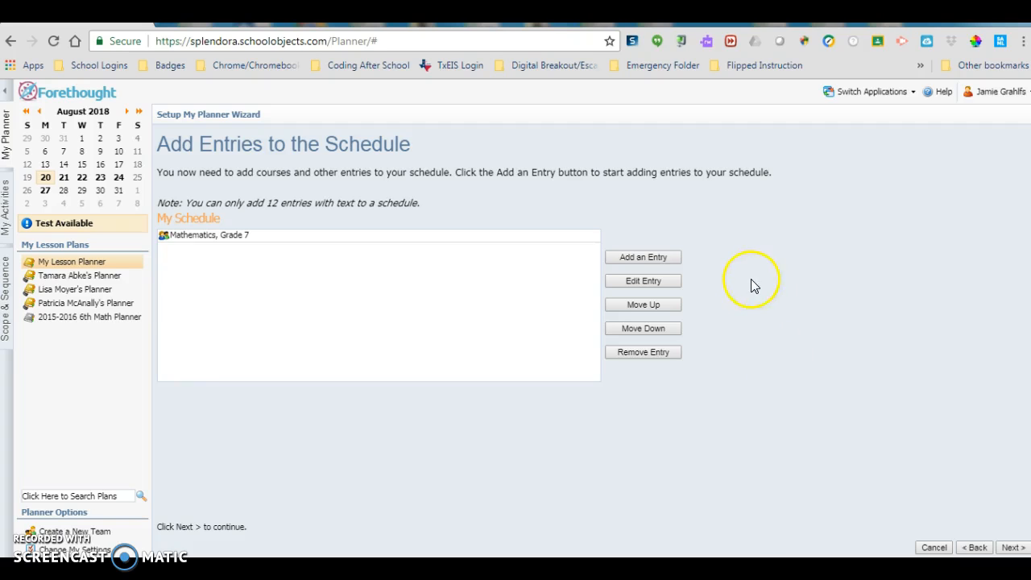
- Add a second course with learning standards to the schedule, choosing Middle School Mathematics, Grade 8
{"action": "left_click", "coordinate": [644, 258]}
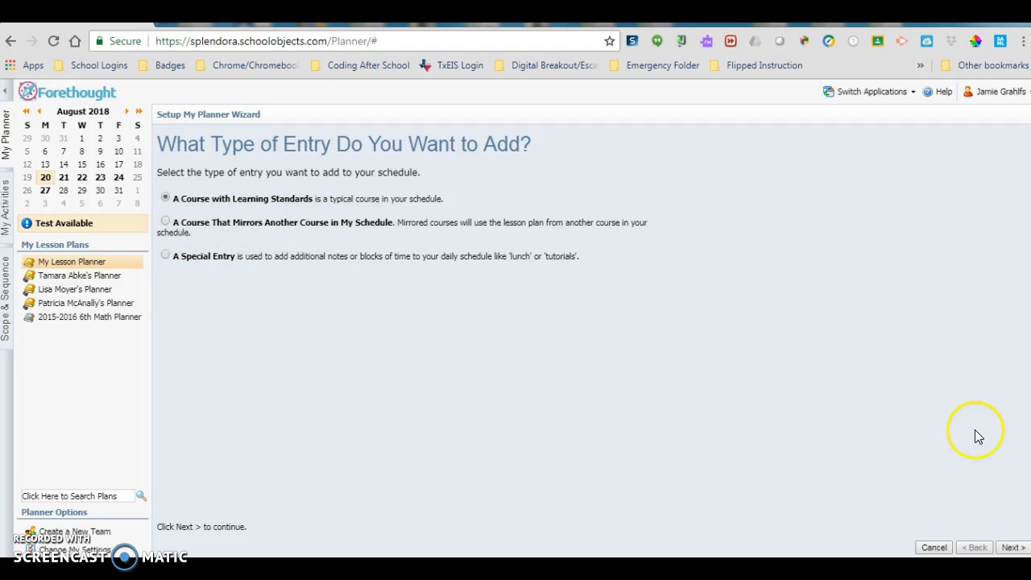
{"action": "left_click", "coordinate": [1013, 548]}
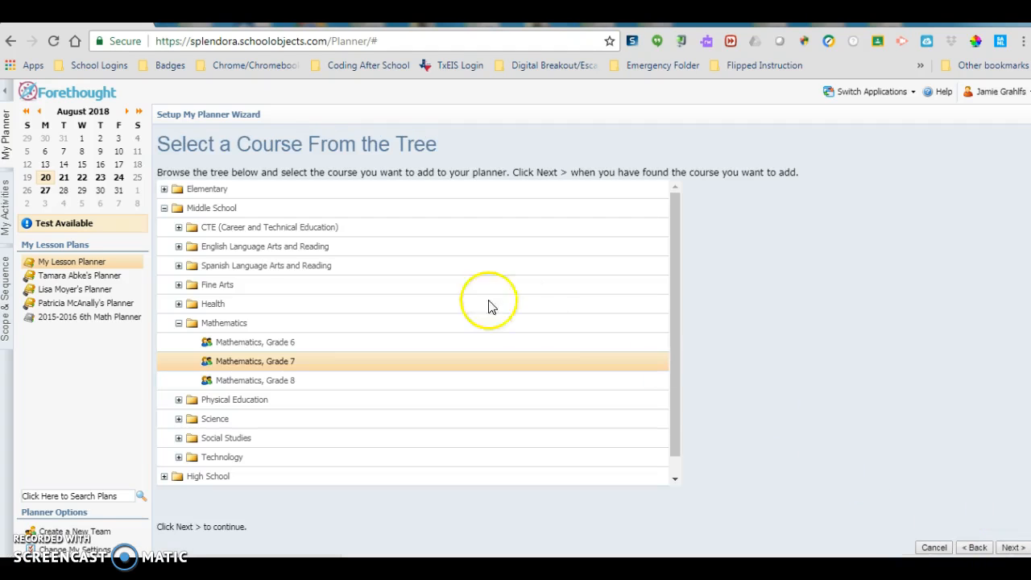
{"action": "left_click", "coordinate": [275, 384]}
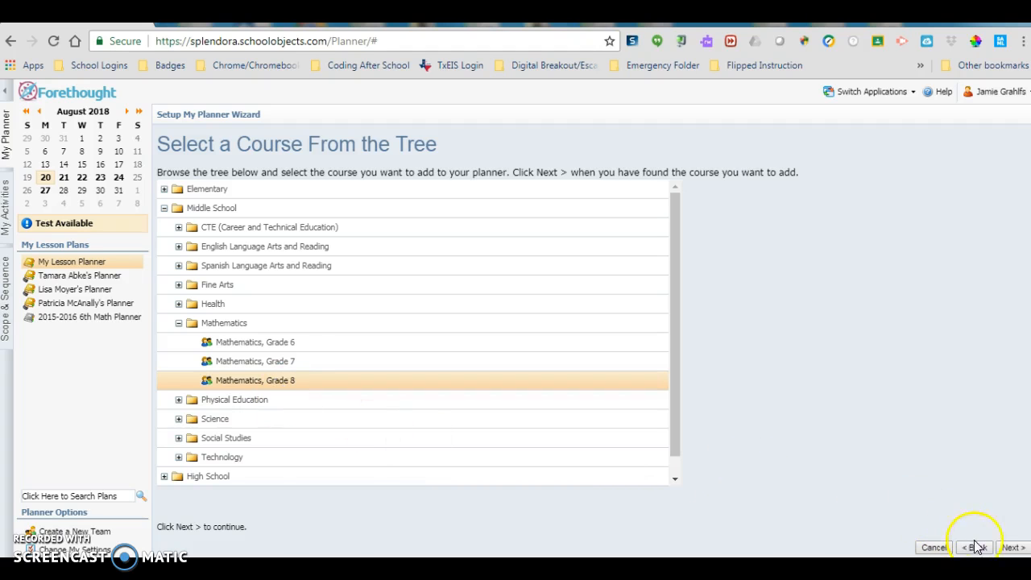
{"action": "left_click", "coordinate": [1013, 547]}
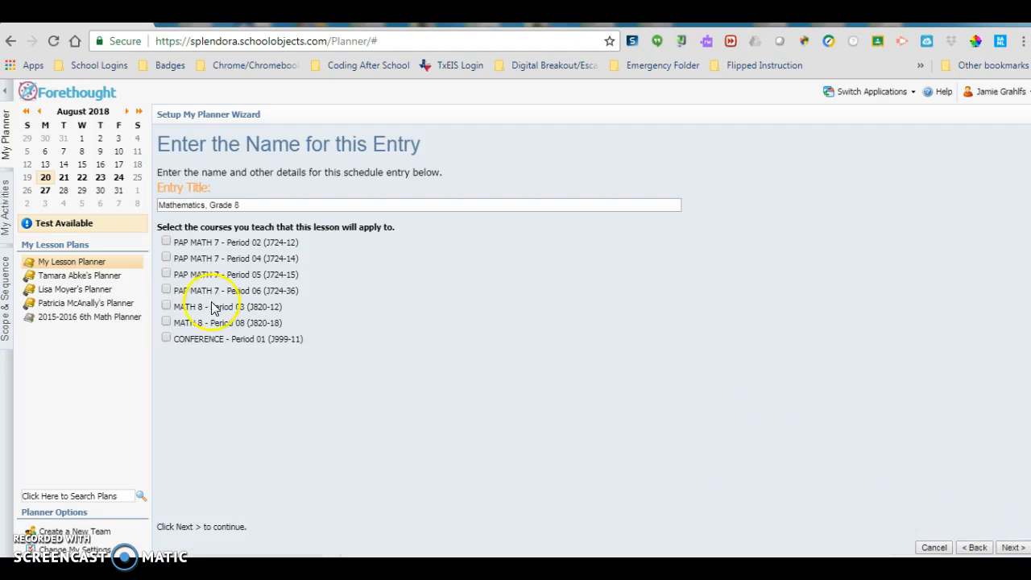
- Apply the Mathematics, Grade 8 entry to MATH 8 Periods 03 and 08, and finish adding entries to the schedule
{"action": "left_click", "coordinate": [166, 305]}
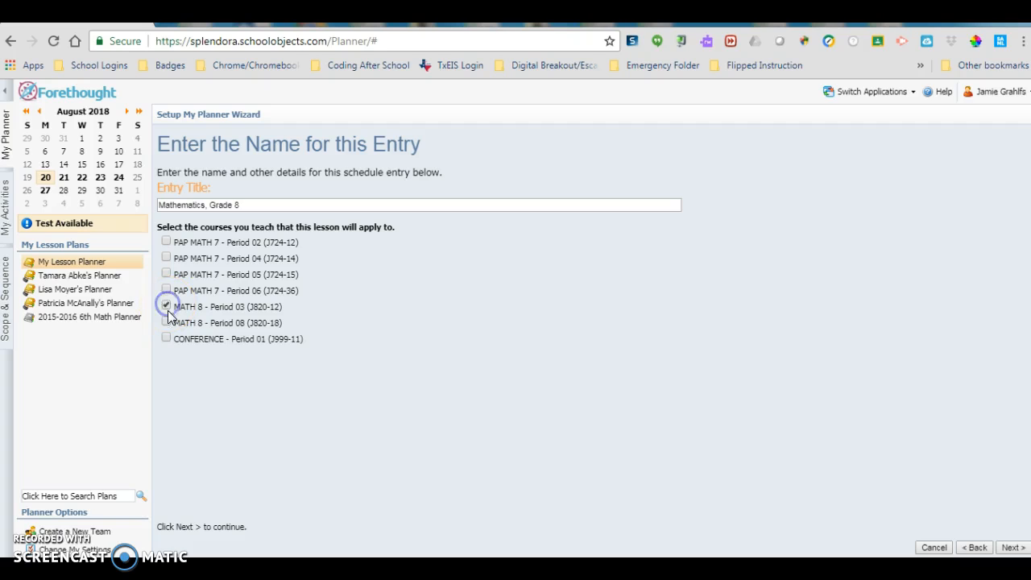
{"action": "left_click", "coordinate": [166, 322]}
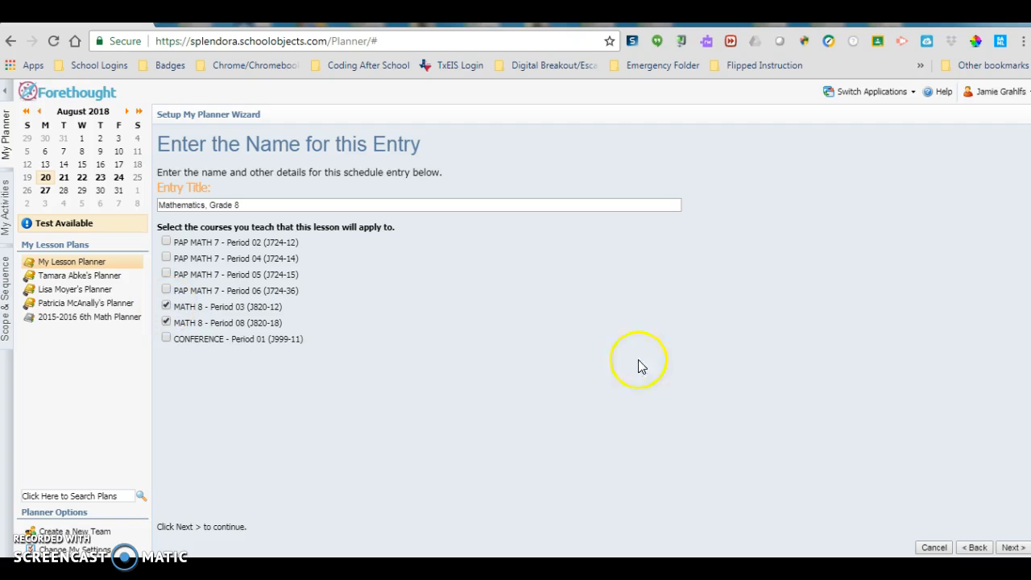
{"action": "left_click", "coordinate": [1012, 548]}
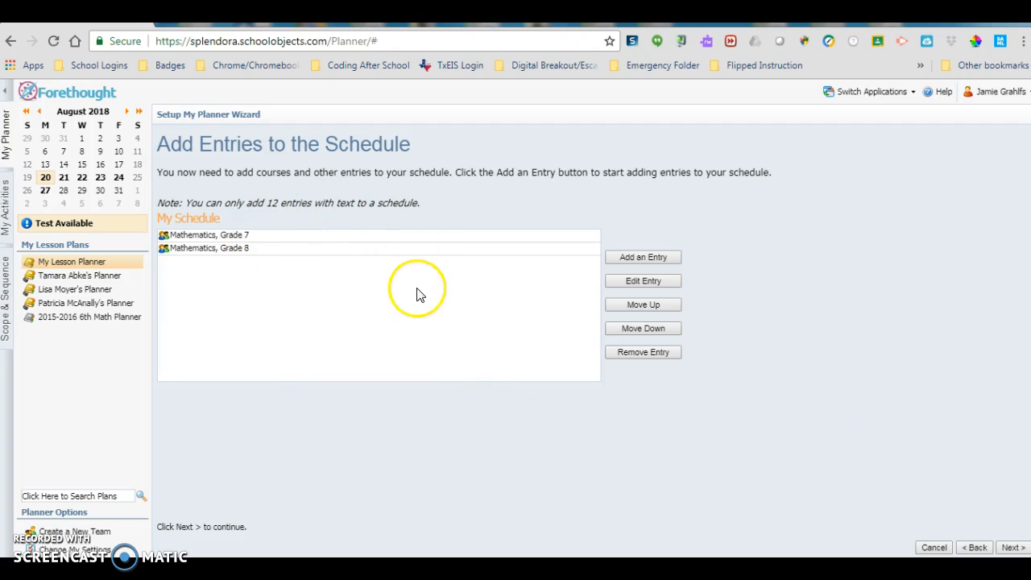
{"action": "left_click", "coordinate": [1019, 503]}
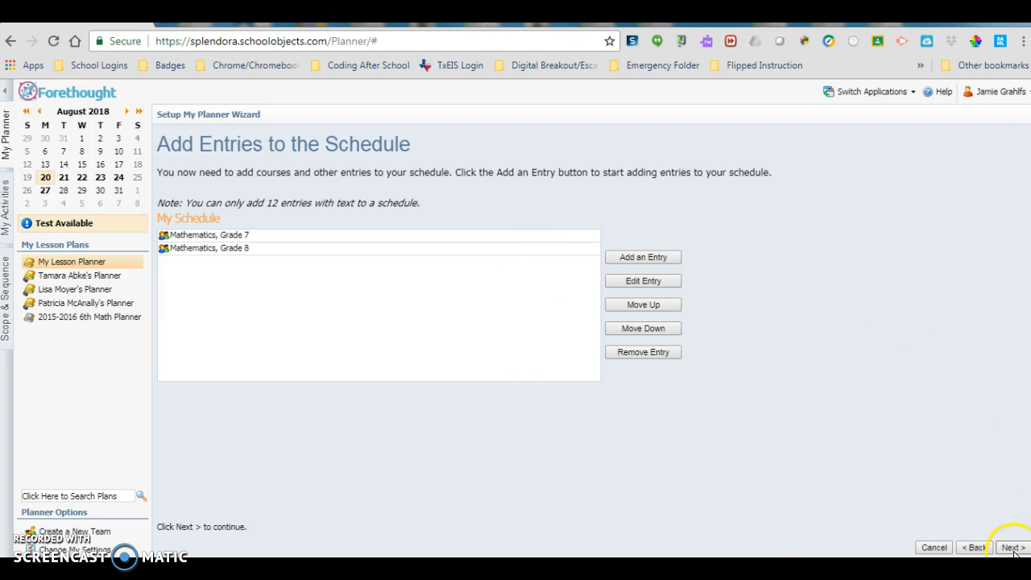
{"action": "left_click", "coordinate": [1013, 548]}
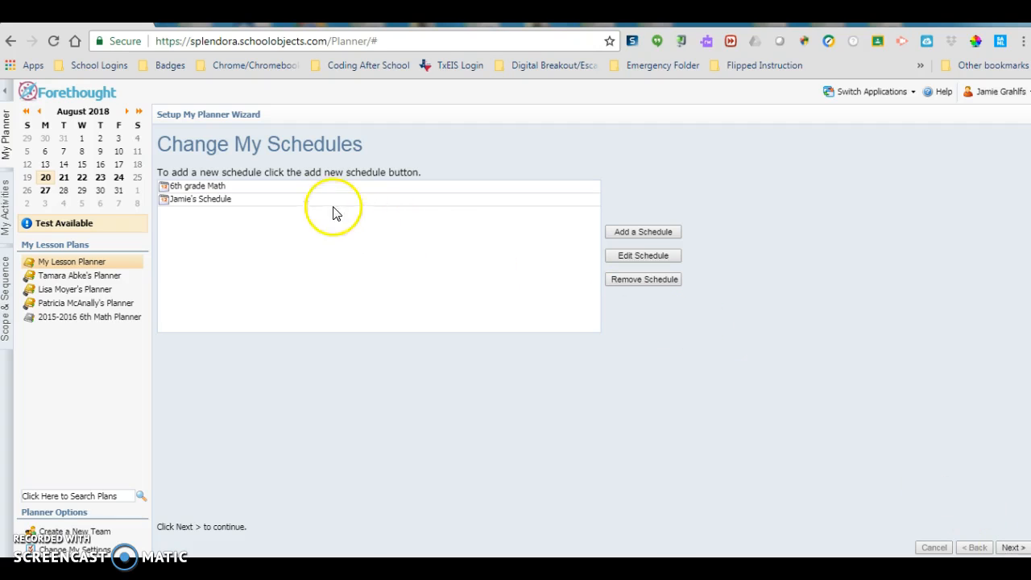
- Remove the old 6th grade Math schedule and complete the planner setup to return to planning
{"action": "left_click", "coordinate": [314, 190]}
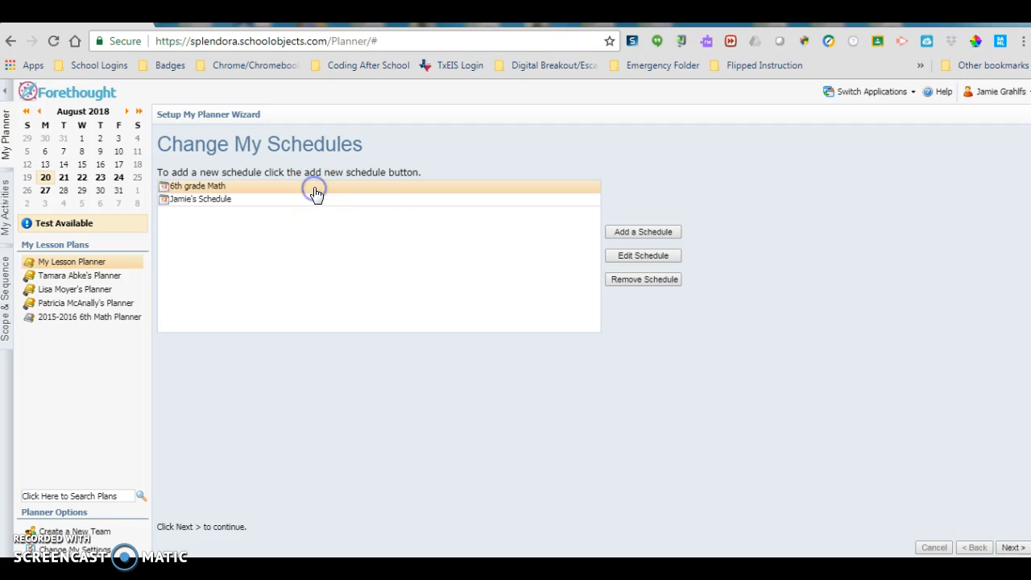
{"action": "left_click", "coordinate": [648, 282]}
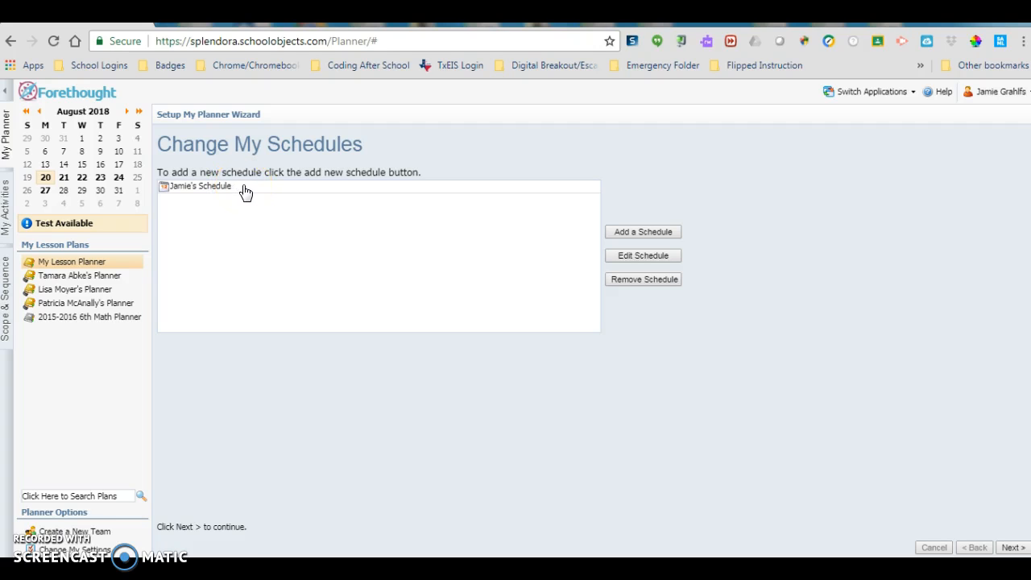
{"action": "left_click", "coordinate": [1010, 548]}
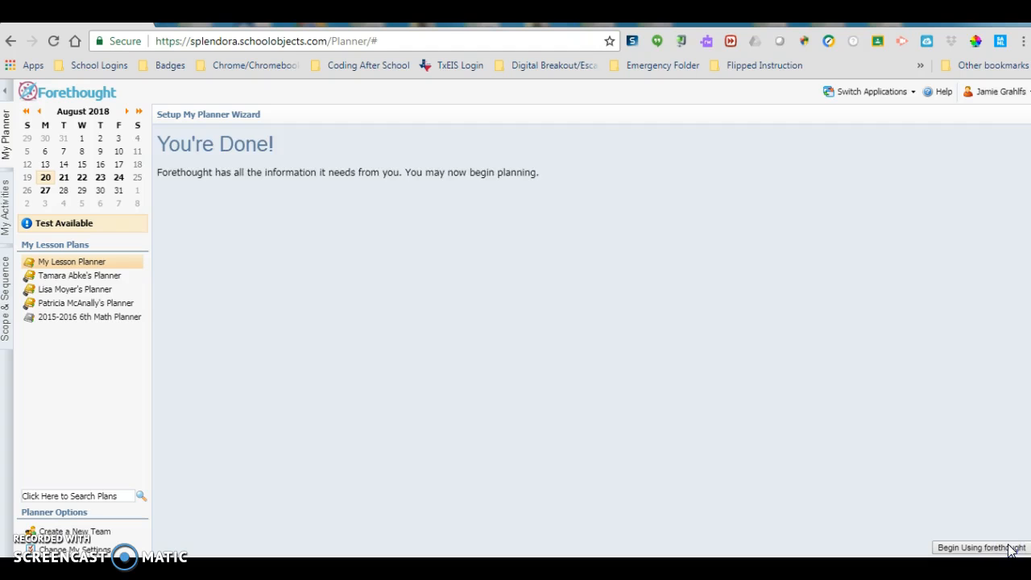
{"action": "left_click", "coordinate": [986, 548]}
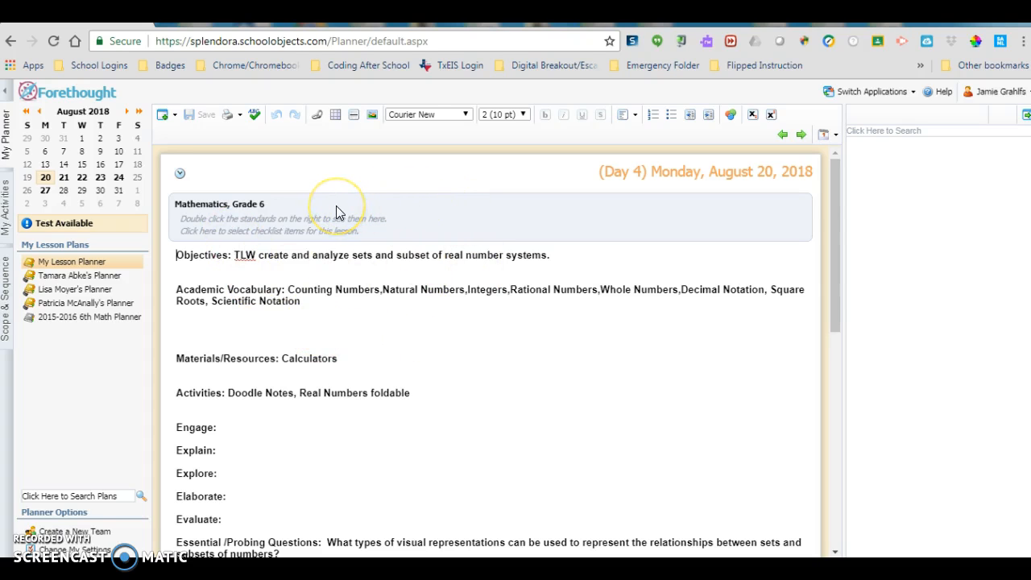
- Open the planner day for August 28, 2018 and view its Mathematics, Grade 7 lesson template
{"action": "left_click", "coordinate": [63, 192]}
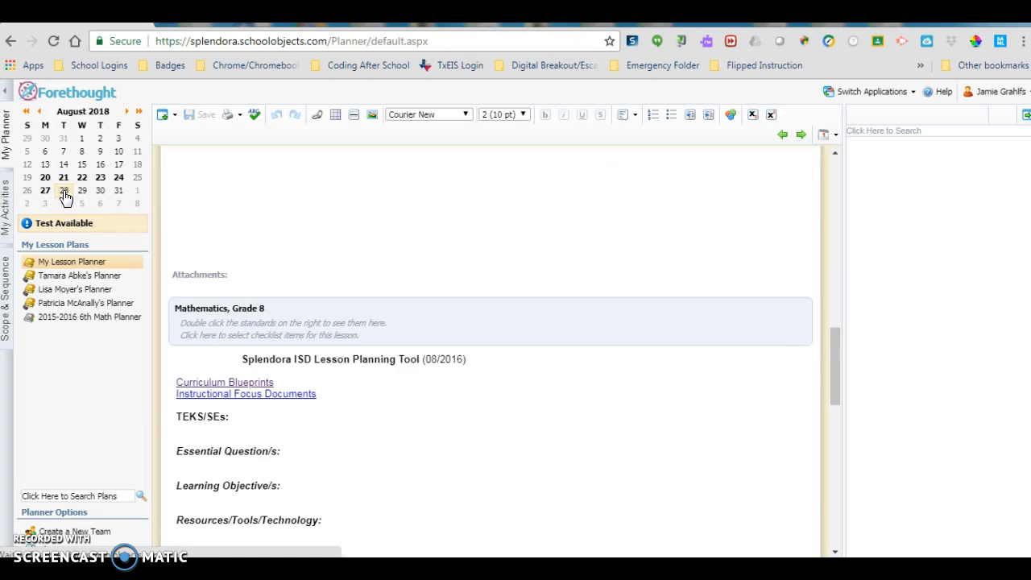
{"action": "scroll", "coordinate": [304, 310], "scroll_direction": "up", "scroll_amount": 10}
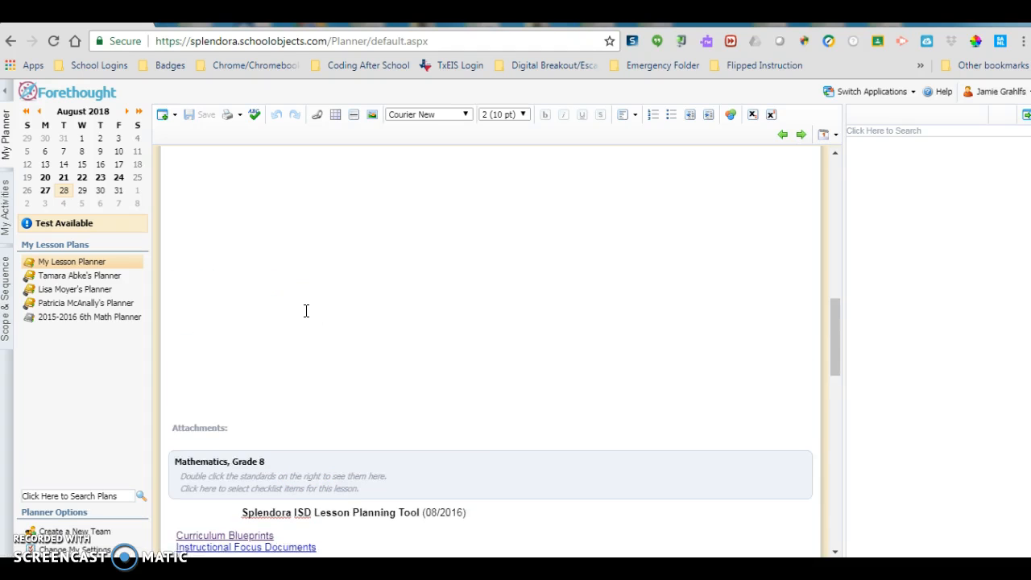
{"action": "left_click", "coordinate": [254, 248]}
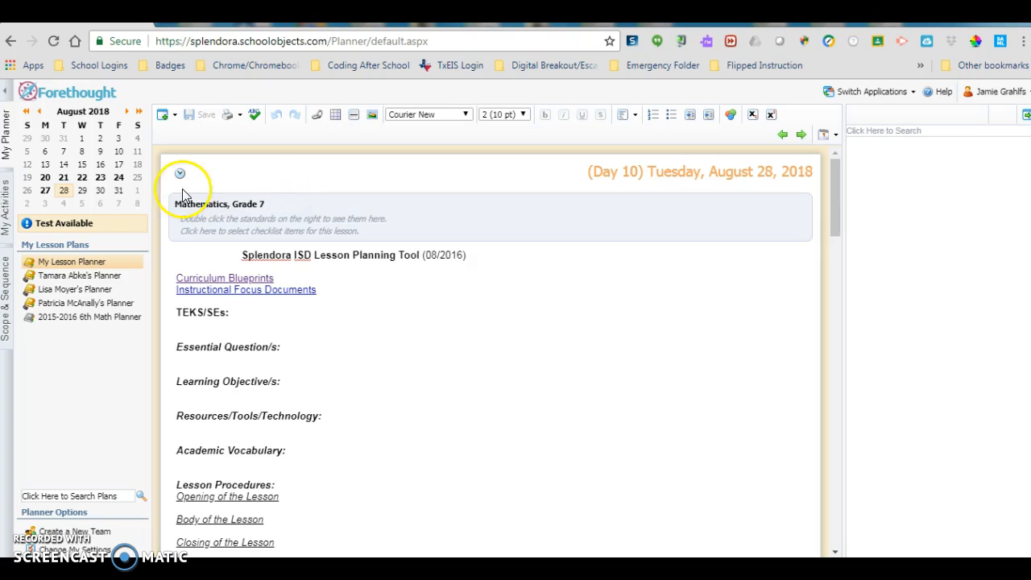
- Delete the old Grade 6 plans on August 20, 2018 so the current schedule replaces them, and check the day's new lesson templates
{"action": "left_click", "coordinate": [46, 179]}
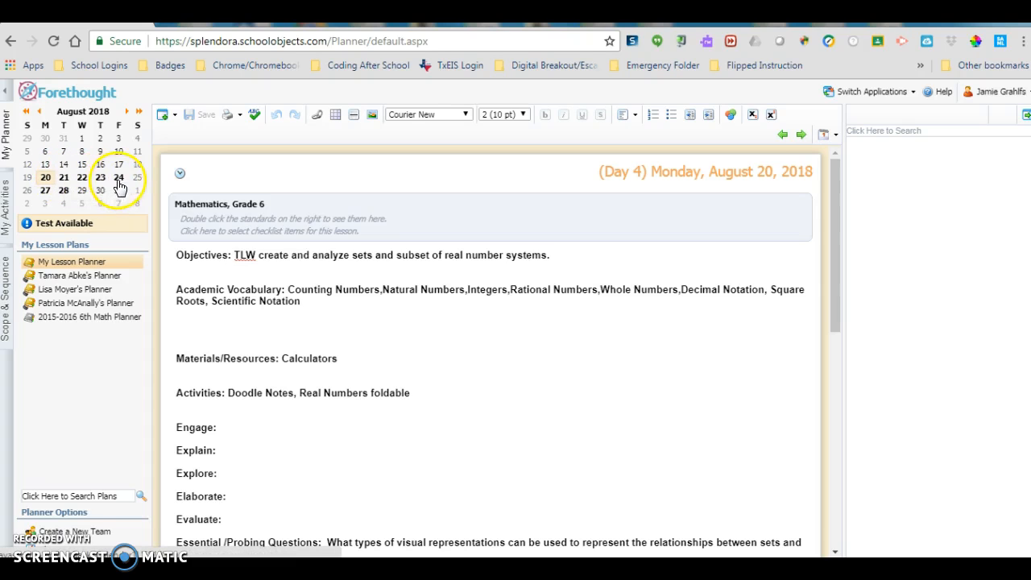
{"action": "left_click", "coordinate": [176, 118]}
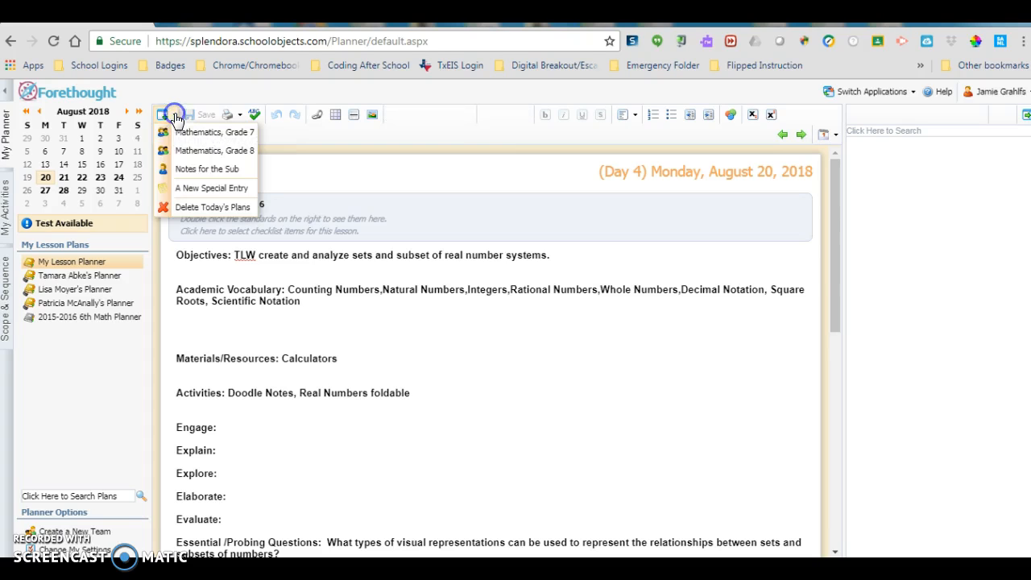
{"action": "left_click", "coordinate": [204, 208]}
{"action": "left_click", "coordinate": [597, 158]}
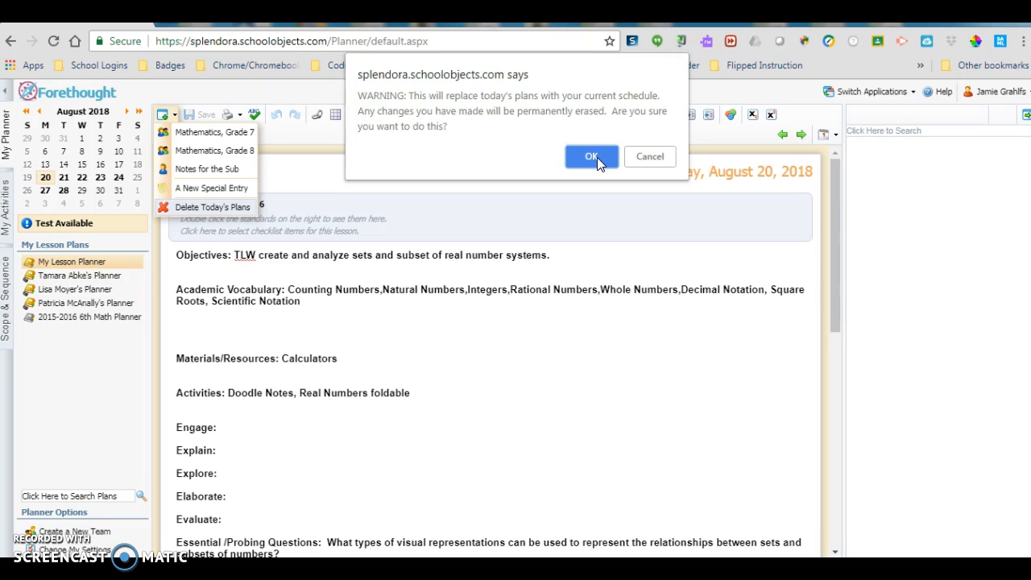
{"action": "left_click", "coordinate": [597, 157]}
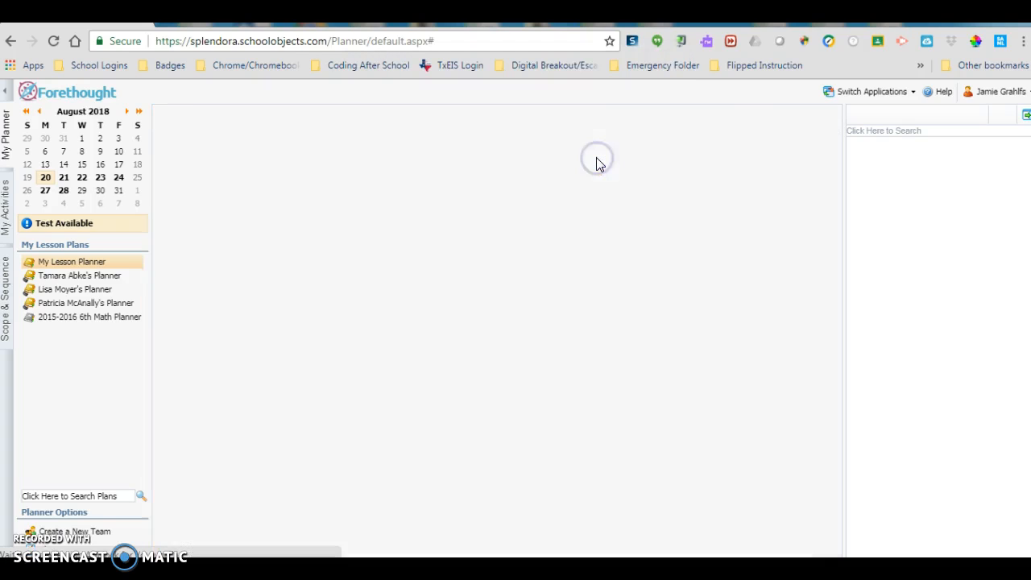
{"action": "left_click", "coordinate": [572, 184]}
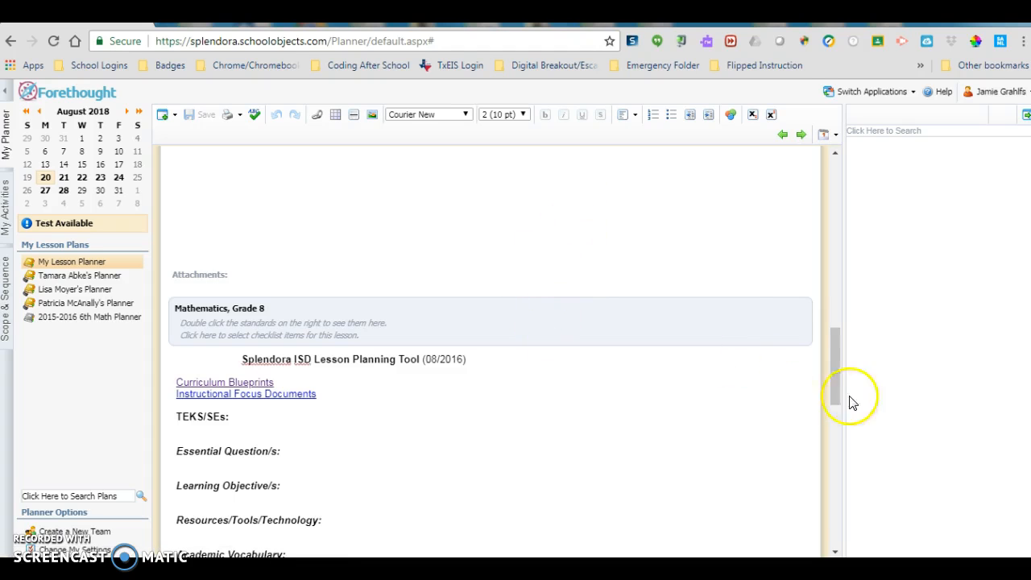
{"action": "left_click_drag", "start_coordinate": [835, 363], "coordinate": [826, 236]}
- Delete the old Grade 6 plans on August 21, 2018 so the current schedule replaces them
{"action": "left_click", "coordinate": [64, 178]}
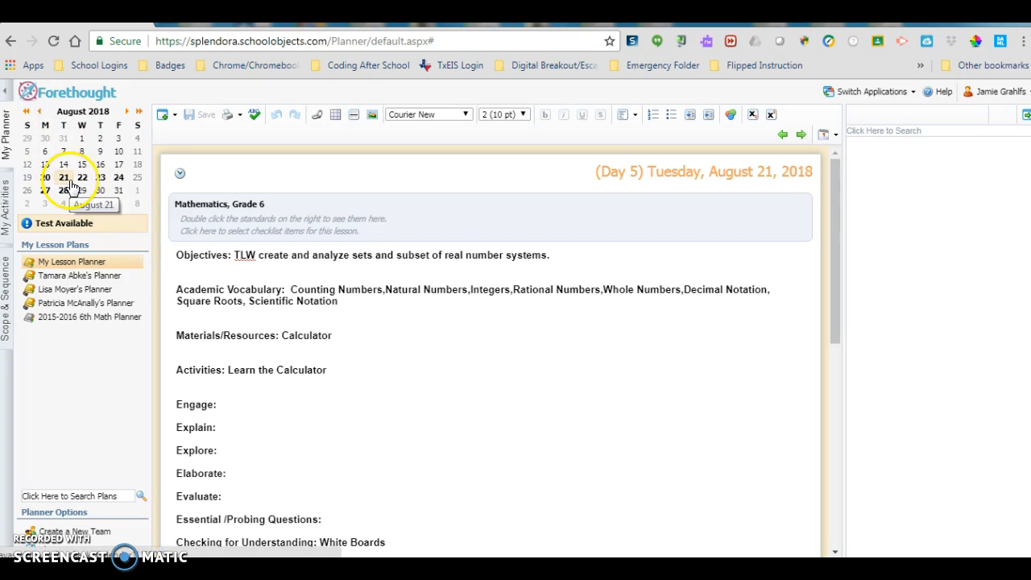
{"action": "left_click", "coordinate": [175, 121]}
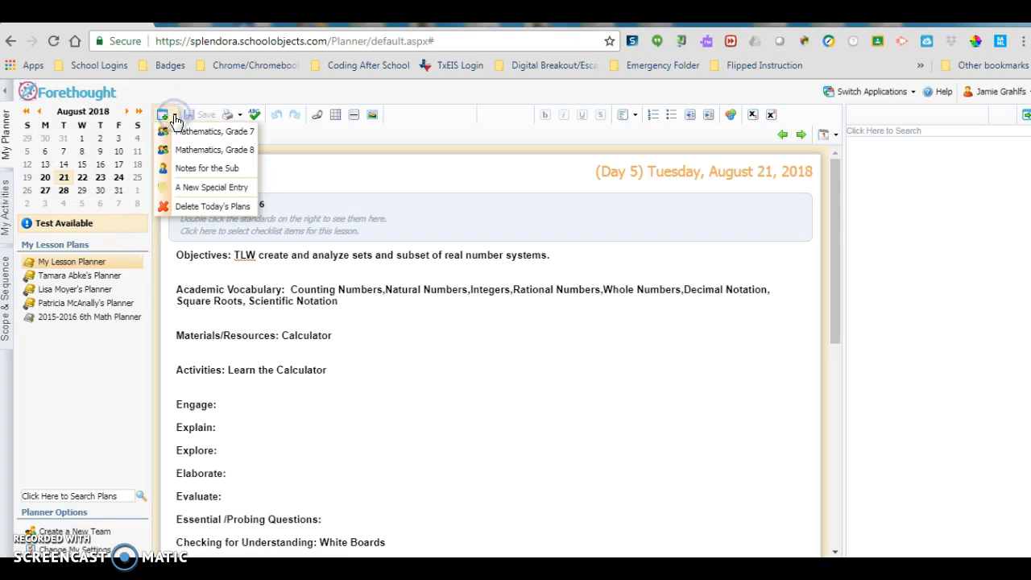
{"action": "left_click", "coordinate": [214, 210]}
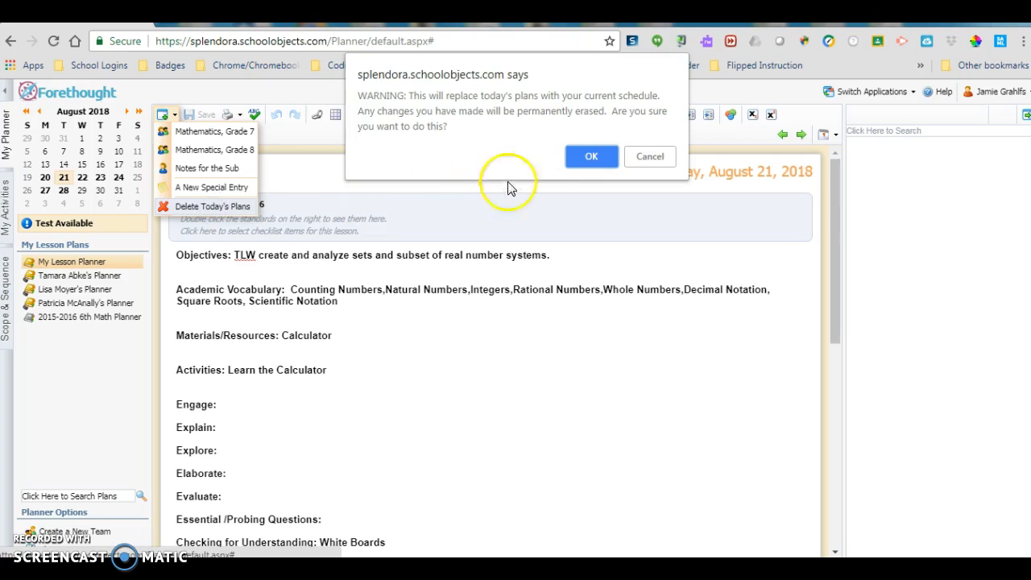
{"action": "left_click", "coordinate": [600, 158]}
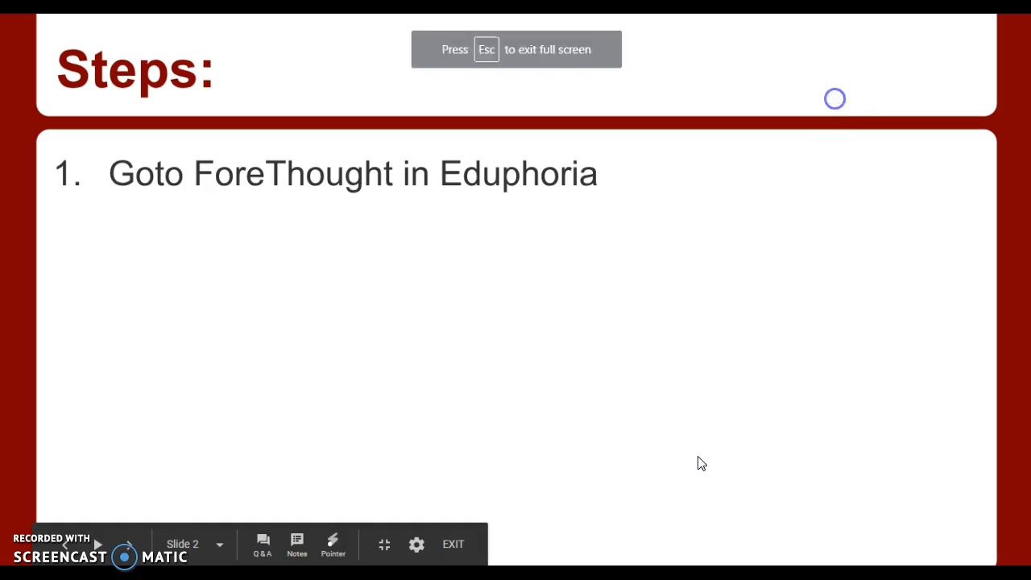
{"action": "left_click", "coordinate": [679, 462]}
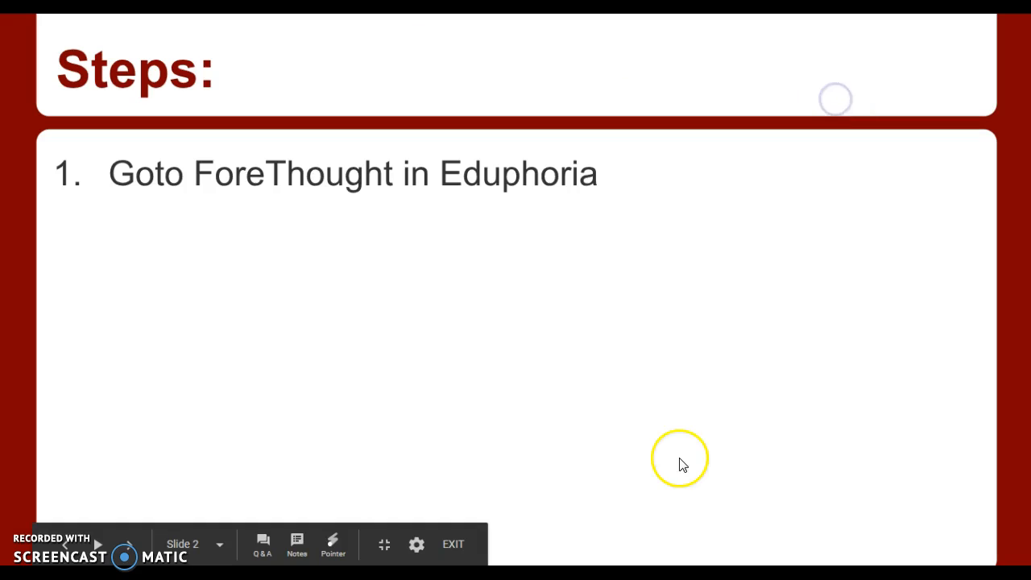
{"action": "left_click", "coordinate": [128, 548]}
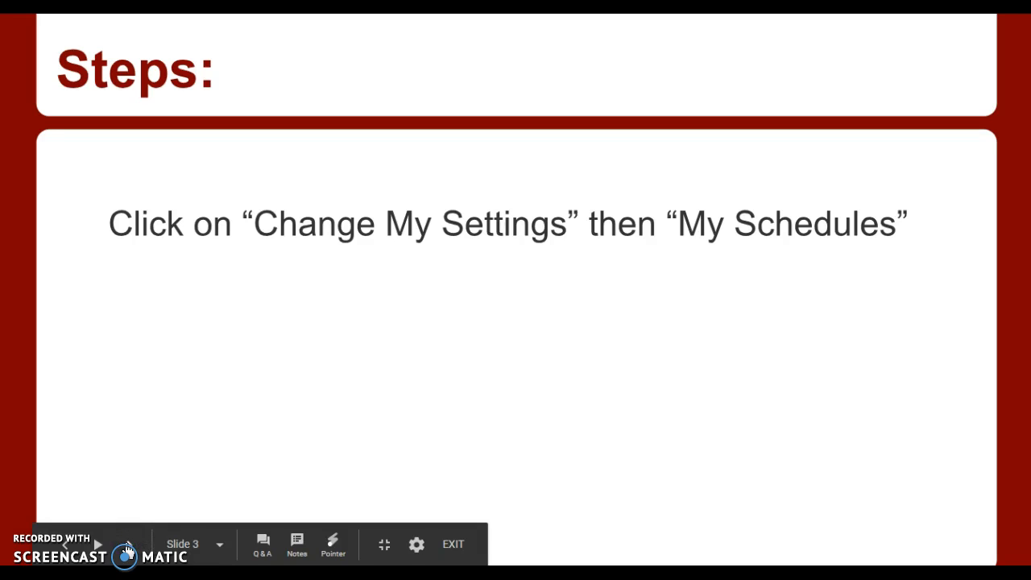
{"action": "left_click", "coordinate": [117, 548]}
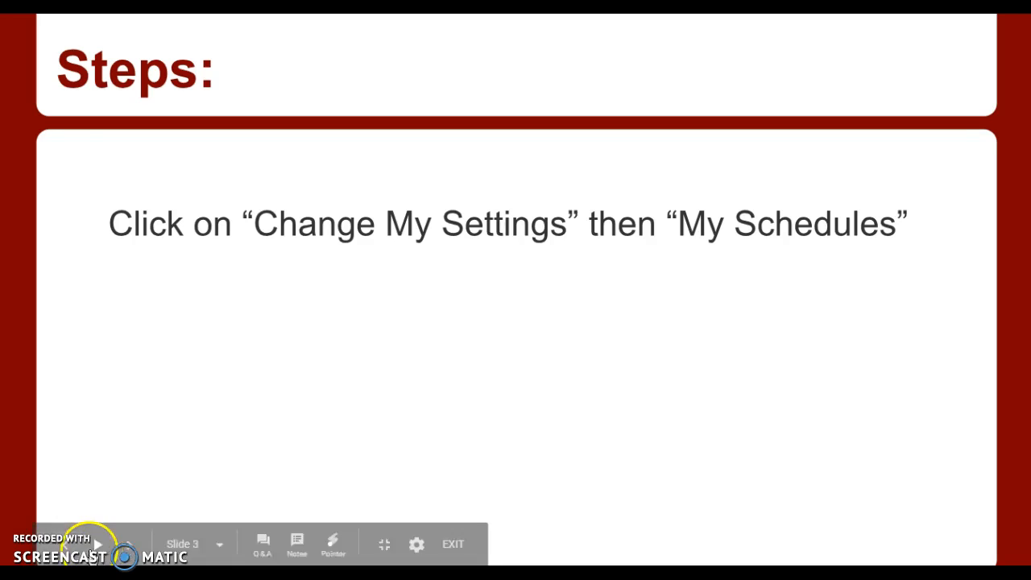
{"action": "left_click", "coordinate": [129, 547]}
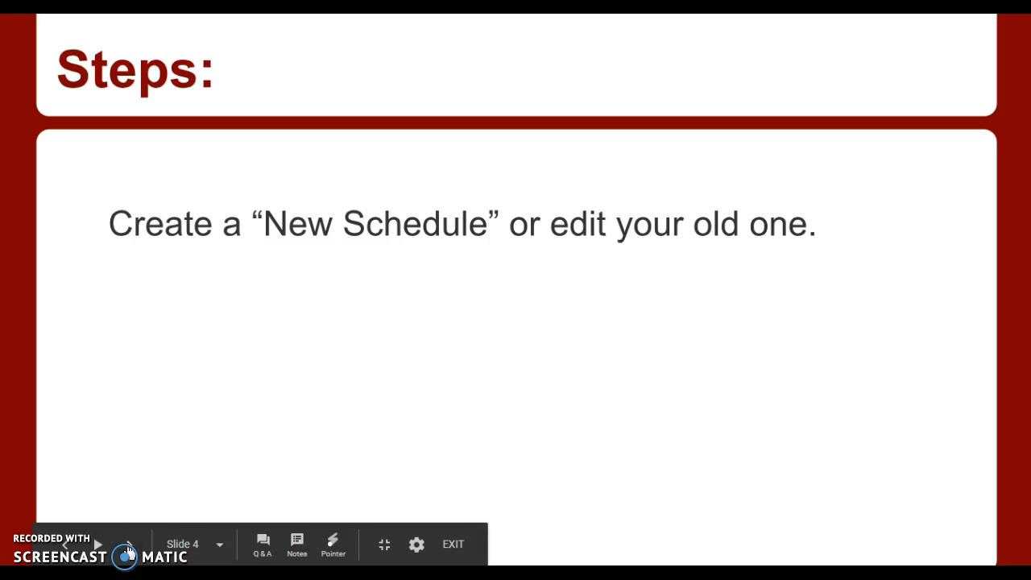
{"action": "left_click", "coordinate": [127, 548]}
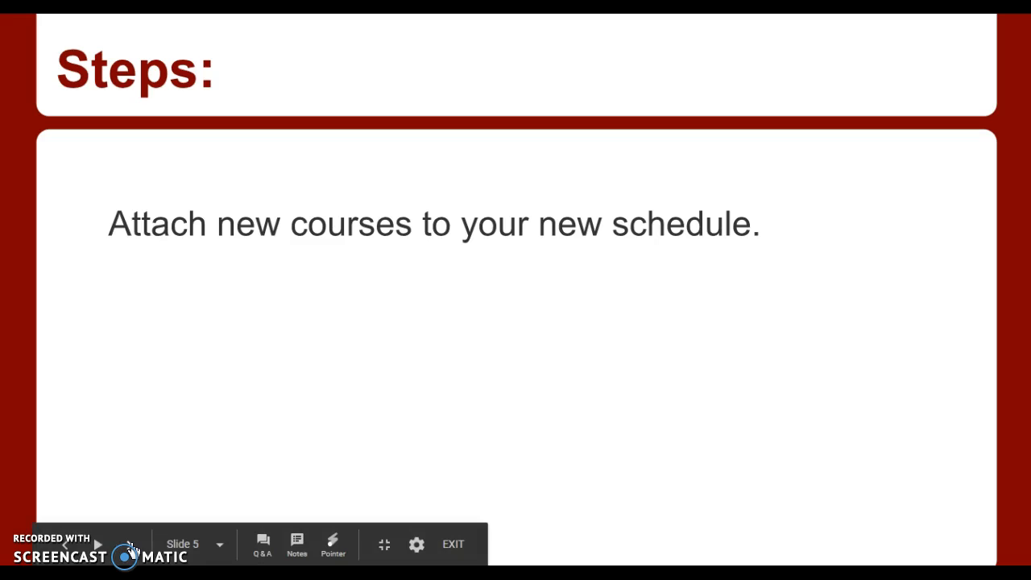
{"action": "left_click", "coordinate": [130, 546]}
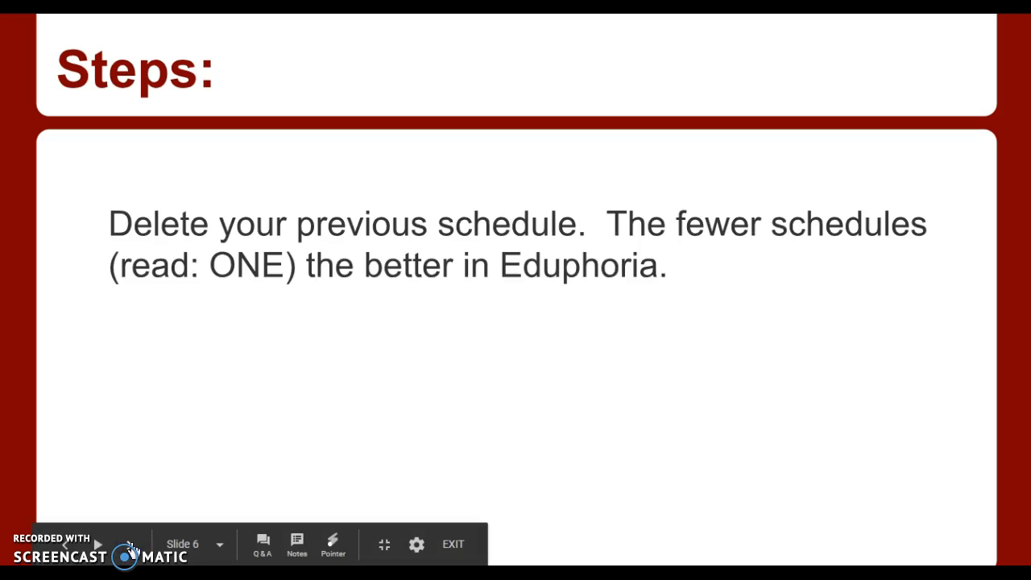